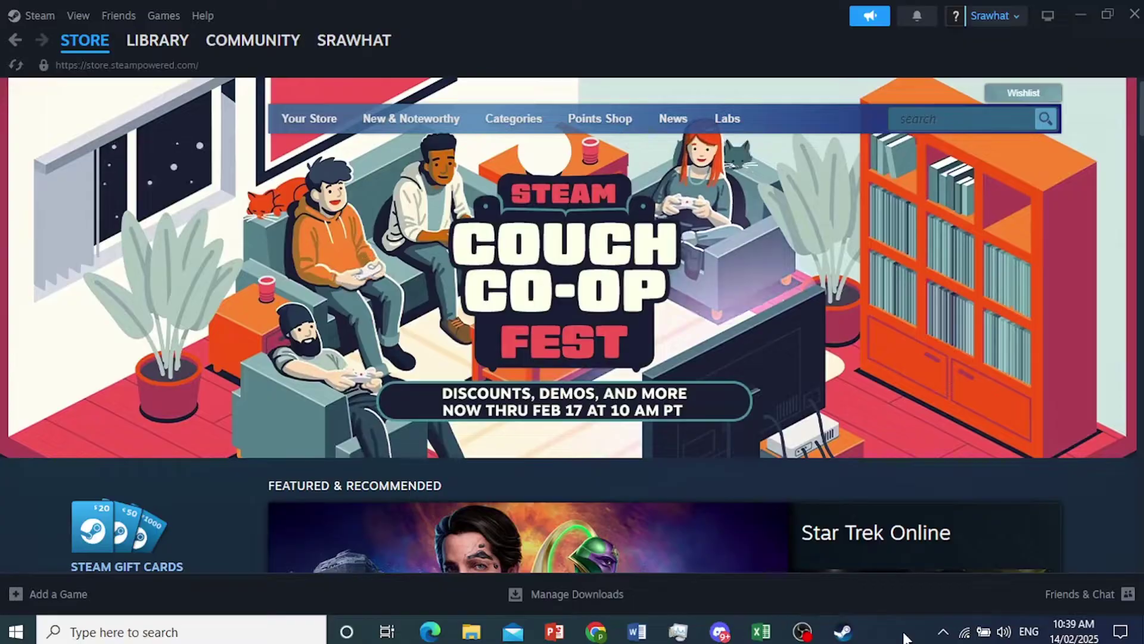
scroll(691, 270, down, 4)
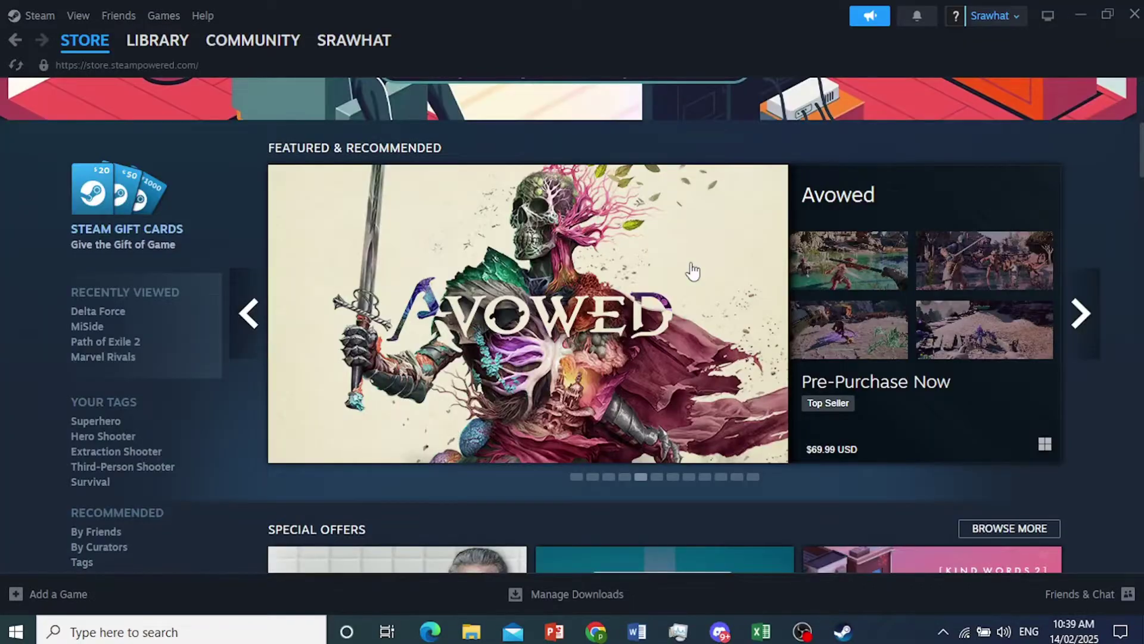
scroll(649, 320, down, 2)
scroll(649, 320, down, 2)
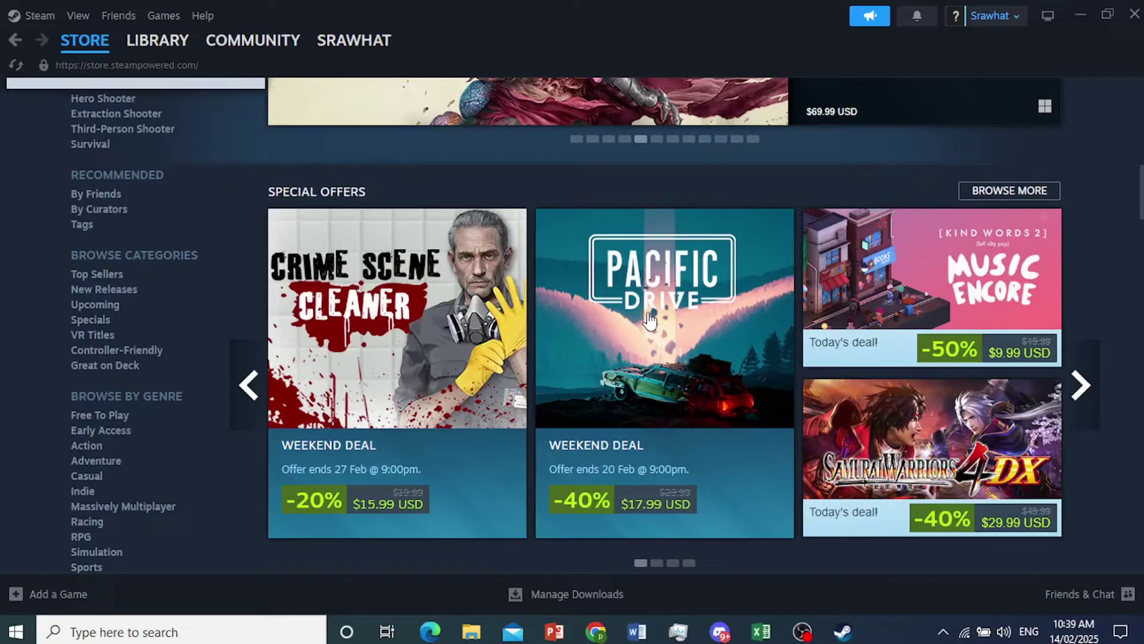
scroll(763, 155, up, 3)
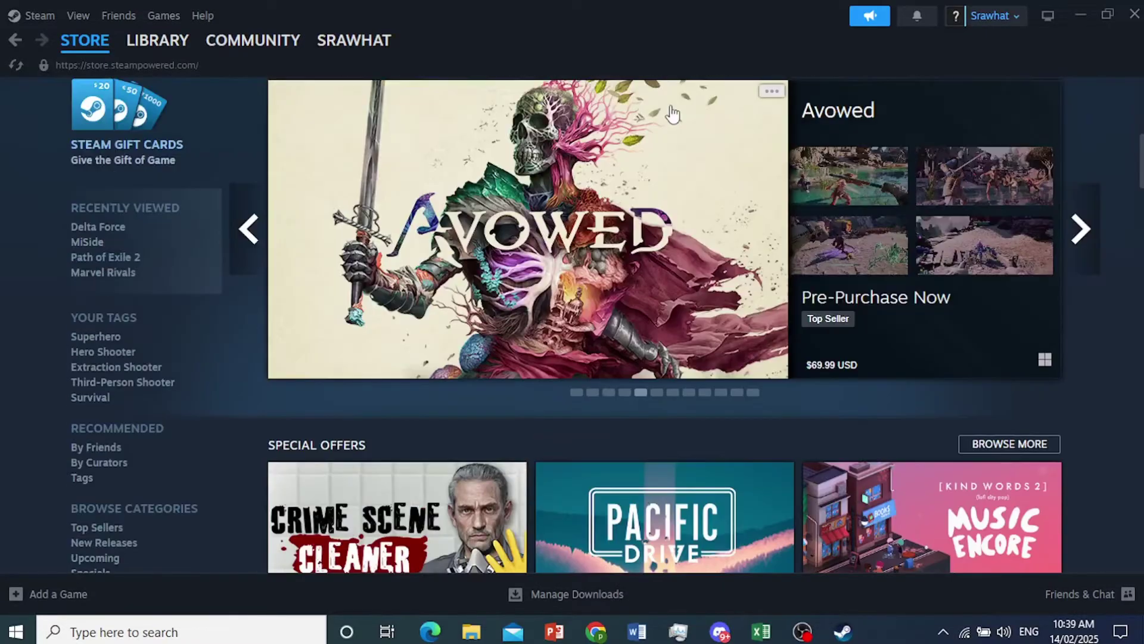
scroll(670, 112, up, 3)
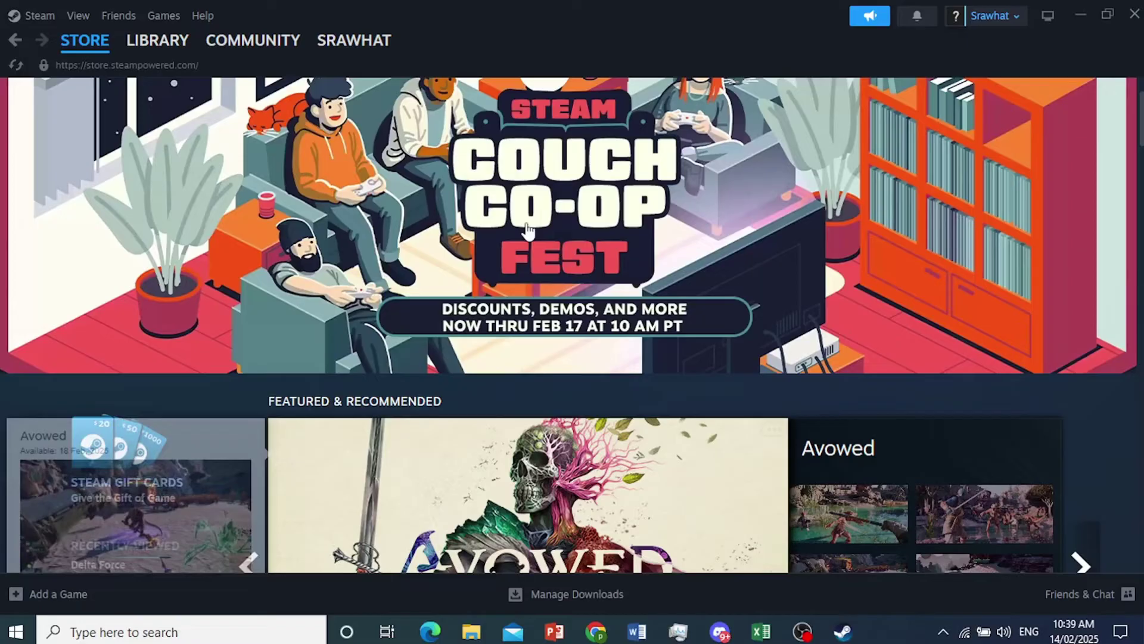
scroll(522, 228, up, 1)
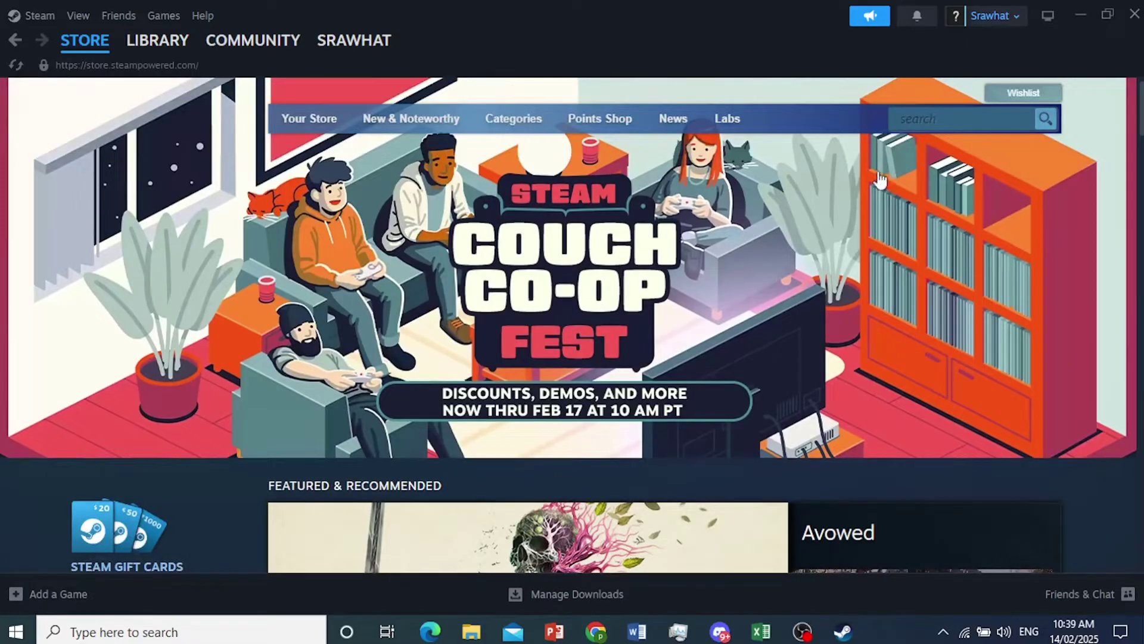
- Show the account options menu from the account name at the top right
click(1004, 24)
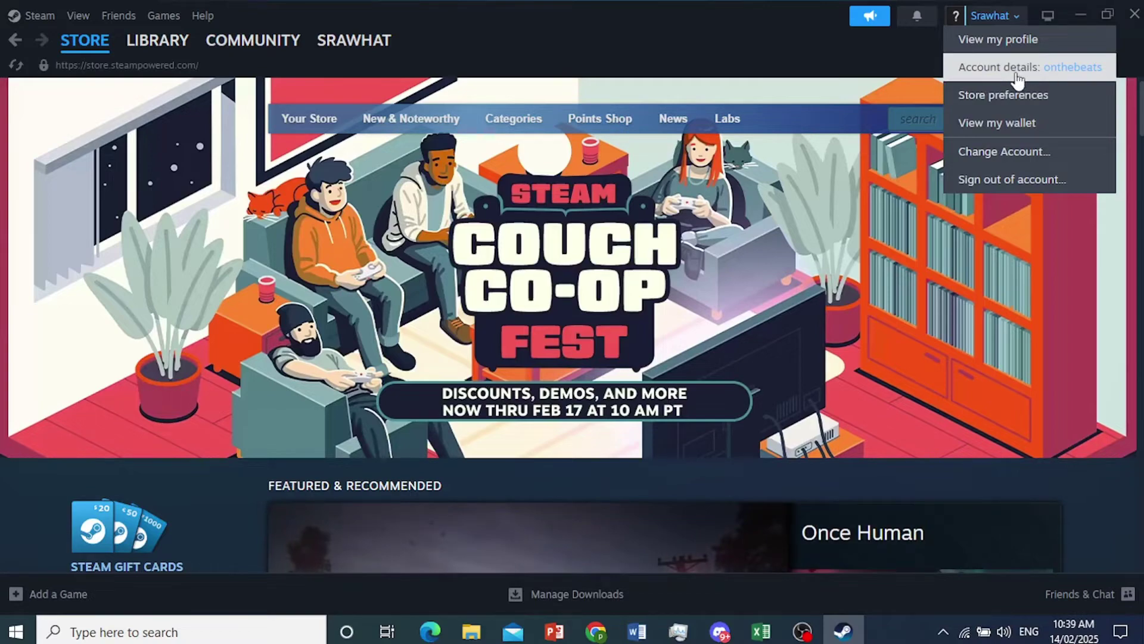
- Go to the Account details page from the account menu
click(984, 71)
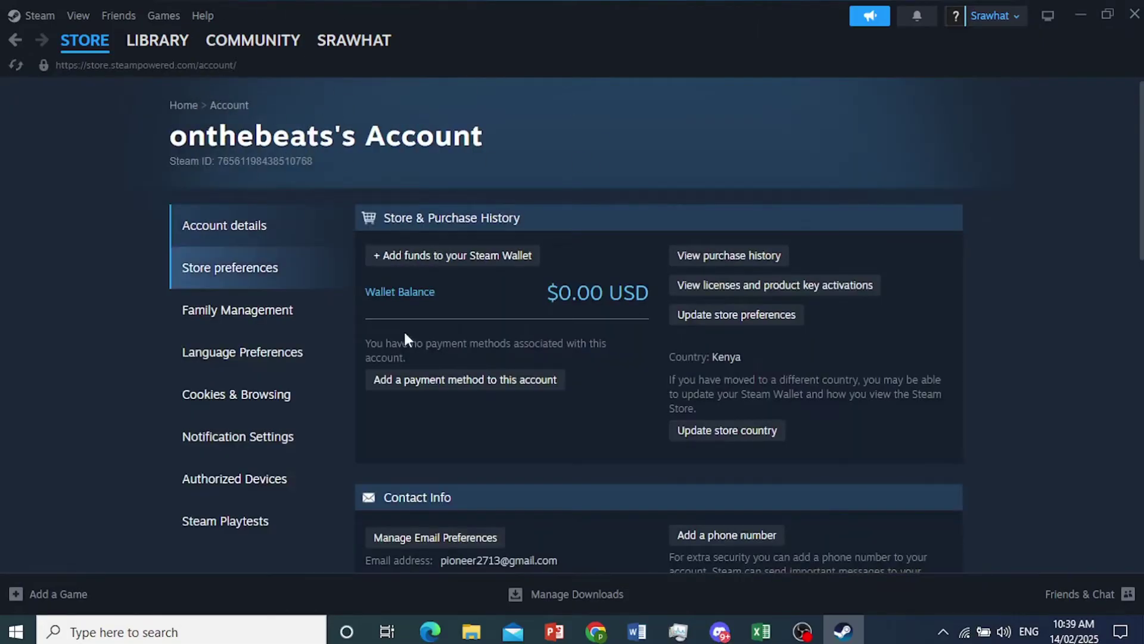
scroll(349, 337, down, 1)
scroll(349, 338, up, 1)
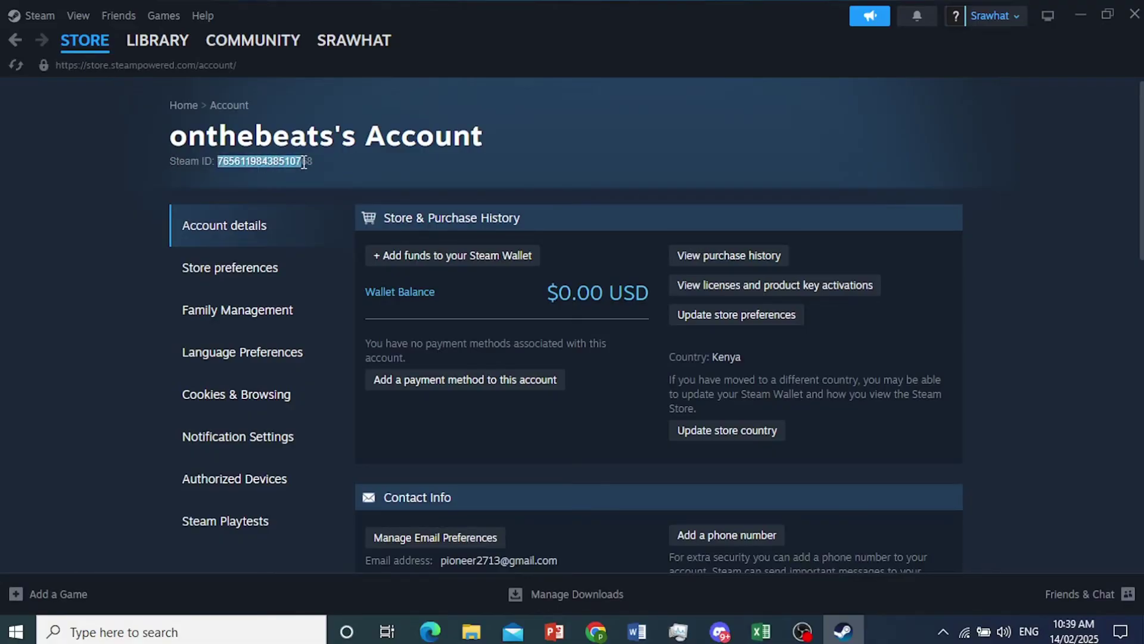
- Highlight the Steam64 ID under the account name, then clear the selection
drag(219, 162, 314, 161)
click(644, 184)
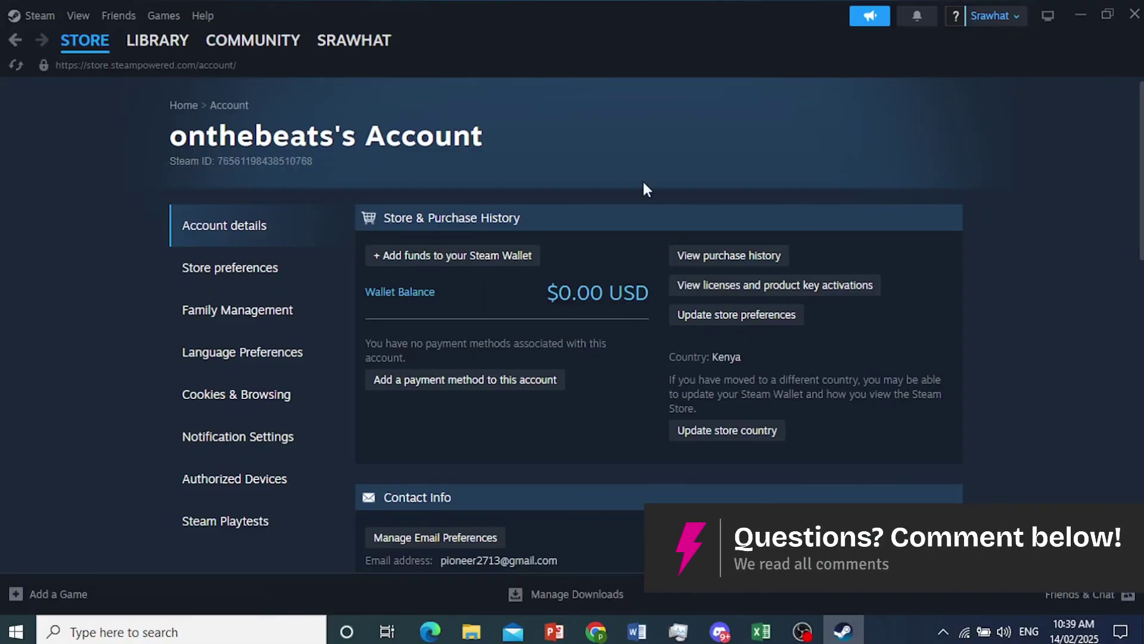